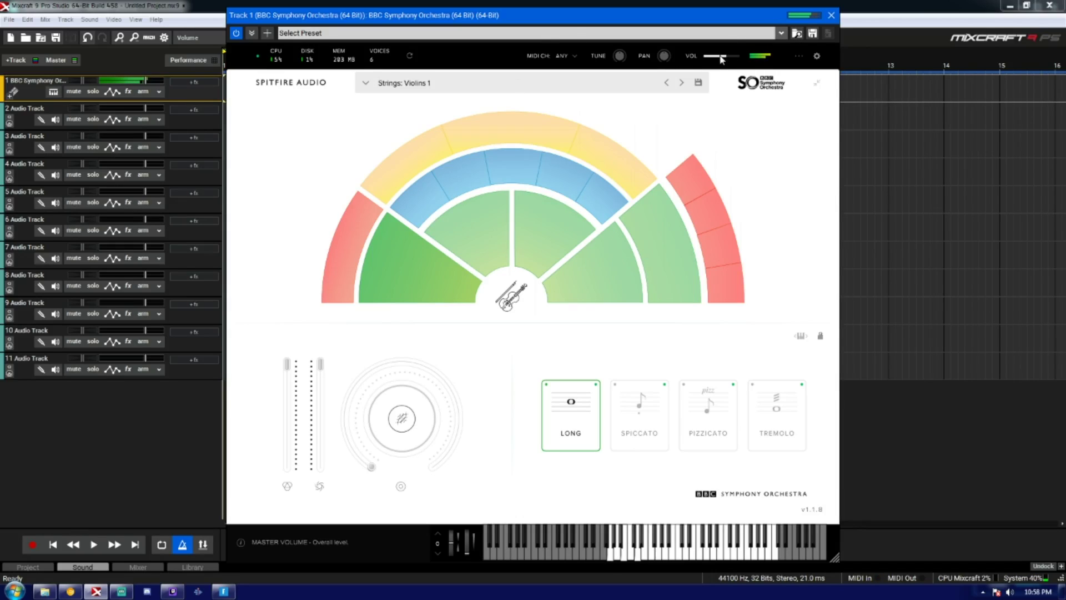
Raise the Violins 1 volume to 146% and cycle its technique through Spiccato and Pizzicato to Tremolo
drag(726, 57, 732, 58)
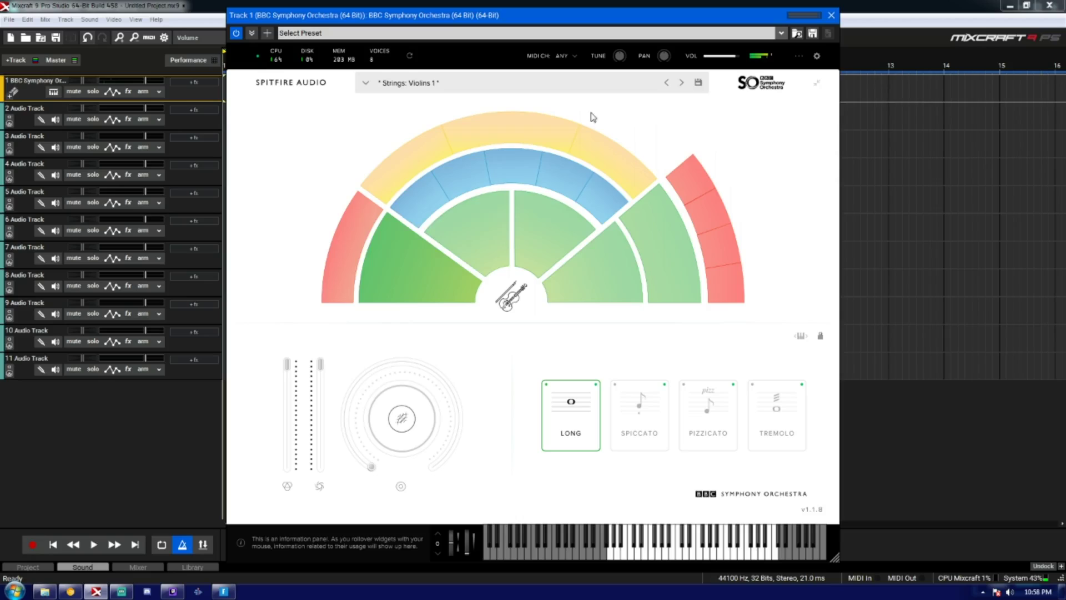
click(632, 408)
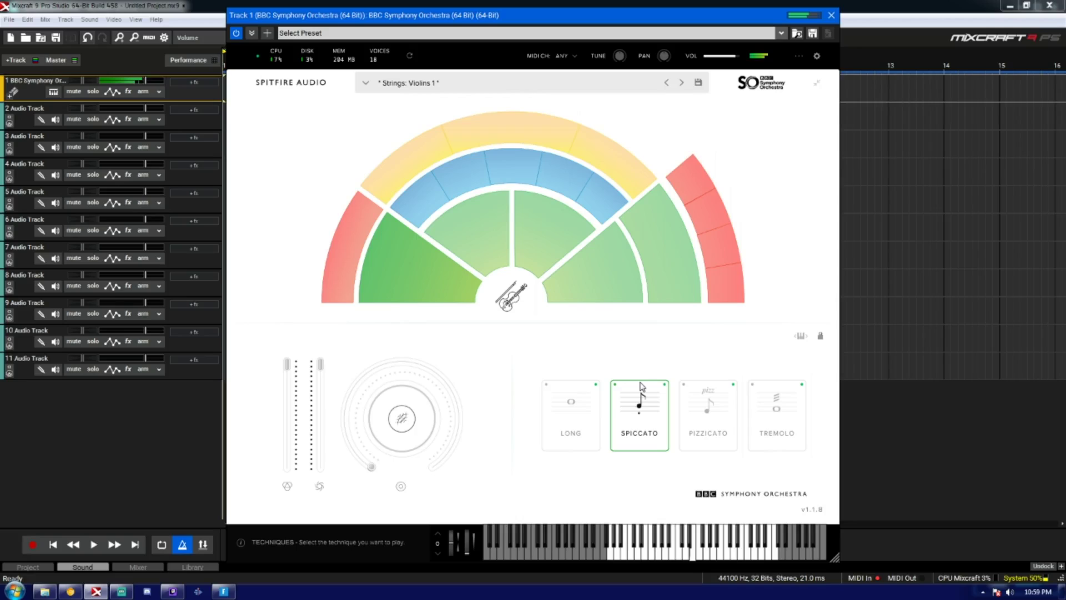
click(684, 403)
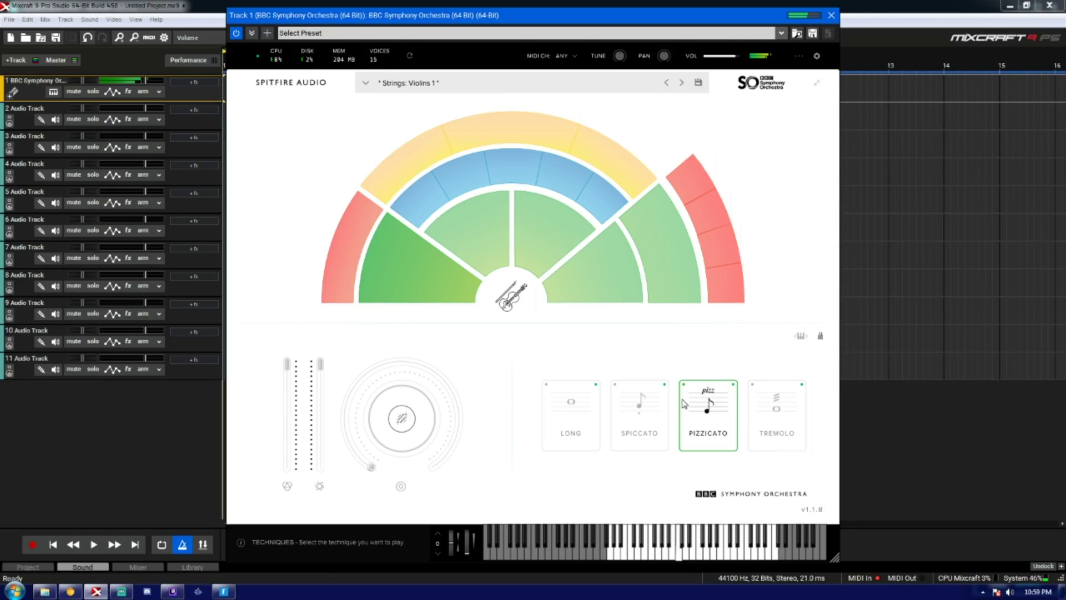
click(753, 428)
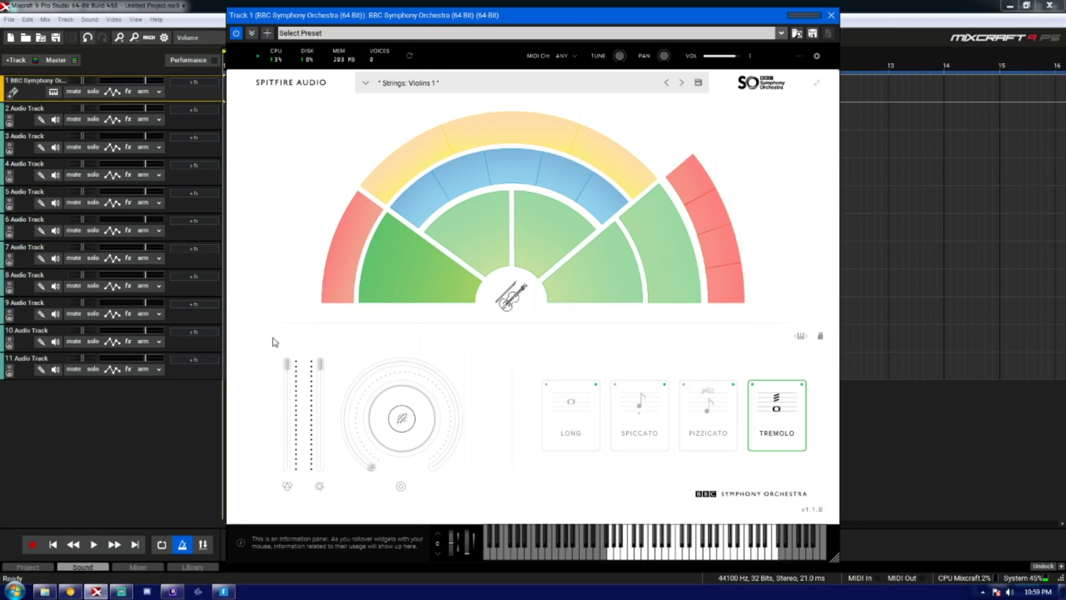
Try the Tremolo expression at 0% and 77%, then return it to 100%
mouse_move(292, 371)
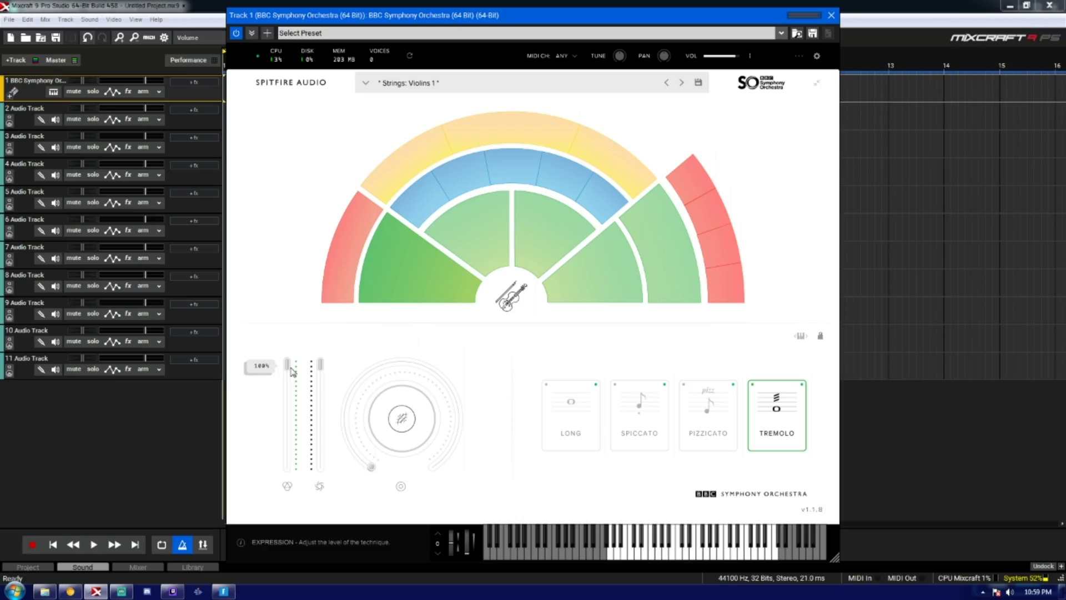
drag(291, 371, 476, 360)
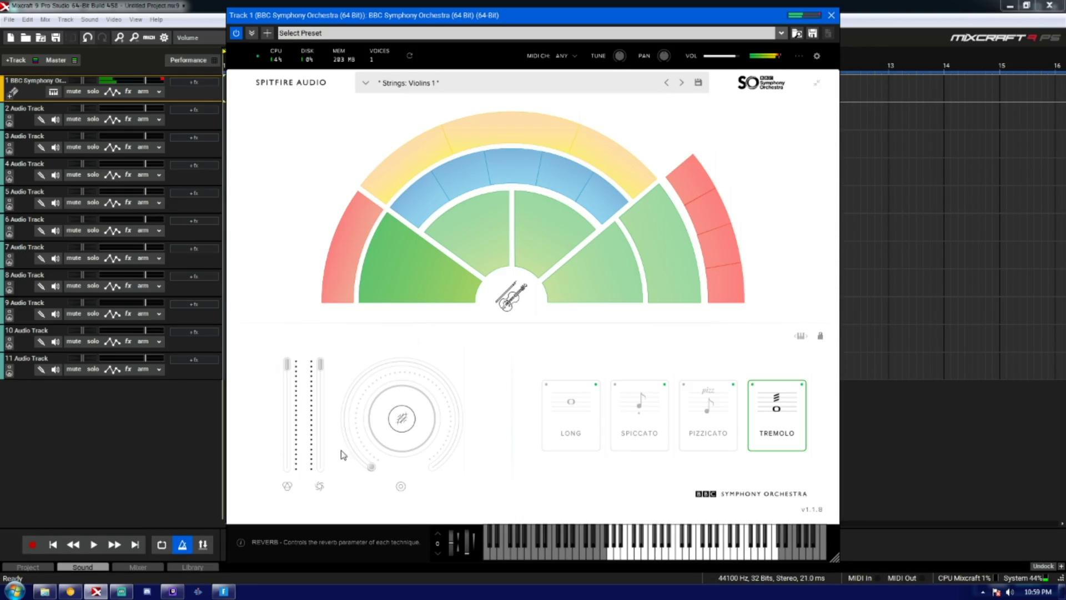
mouse_move(357, 425)
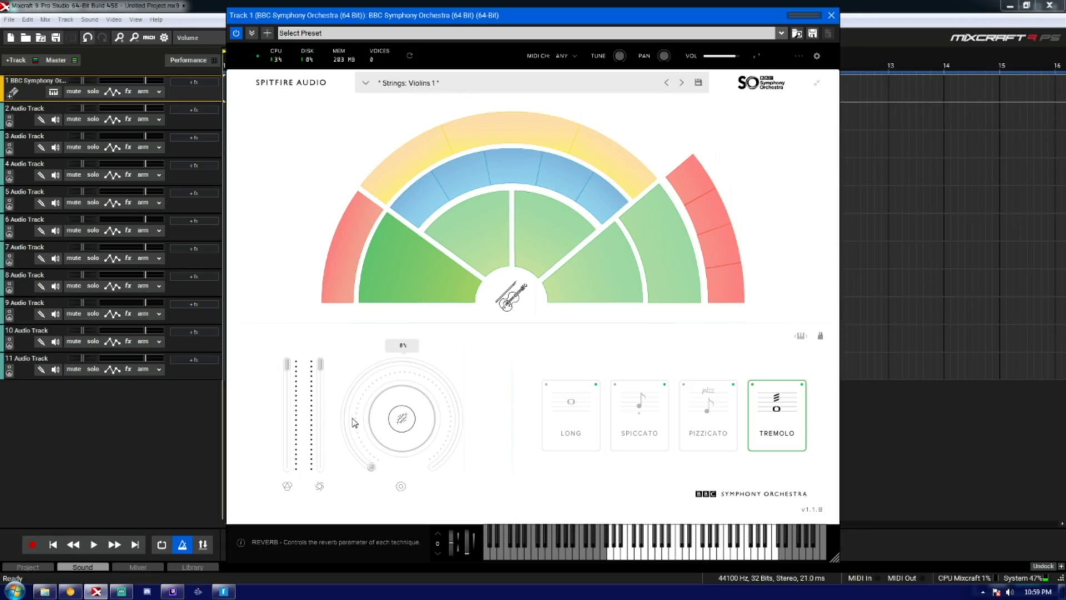
mouse_move(295, 368)
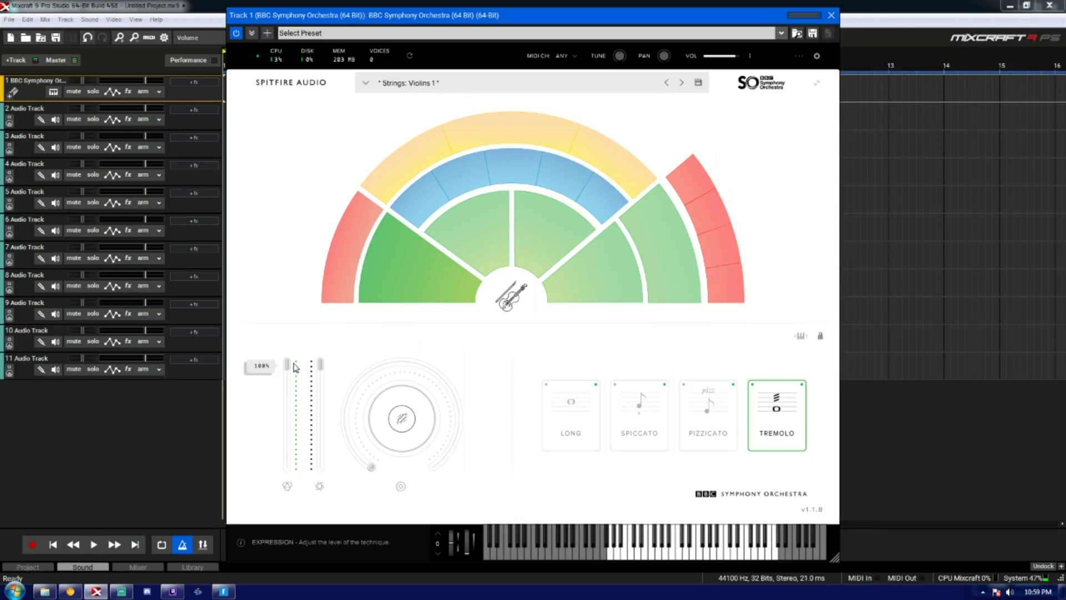
drag(295, 368, 358, 472)
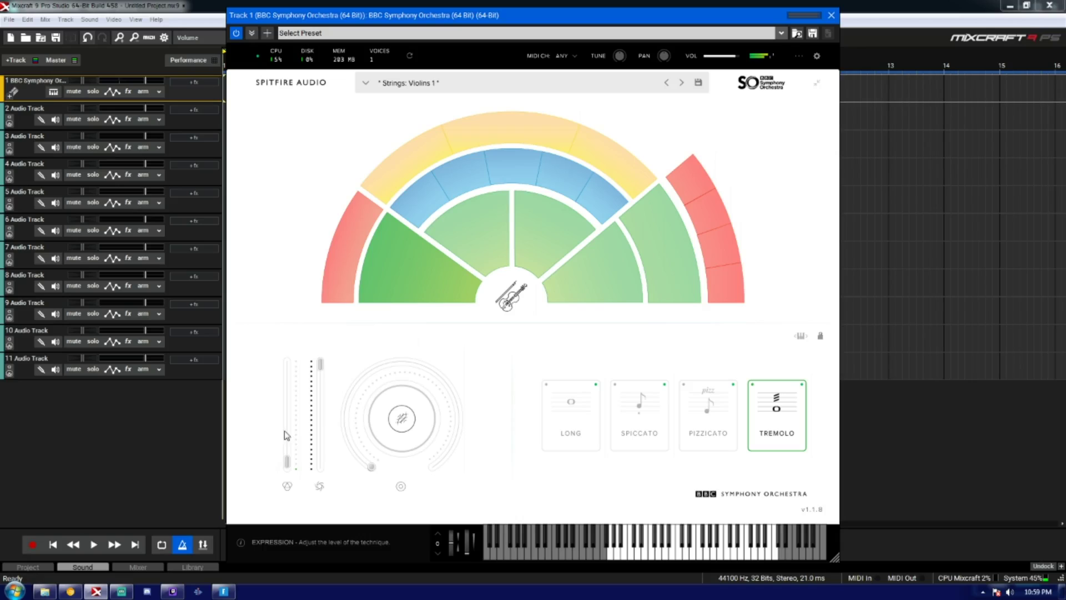
drag(292, 451, 335, 380)
Test the dynamics at 62% and raise the reverb above its 8% starting value
mouse_move(327, 370)
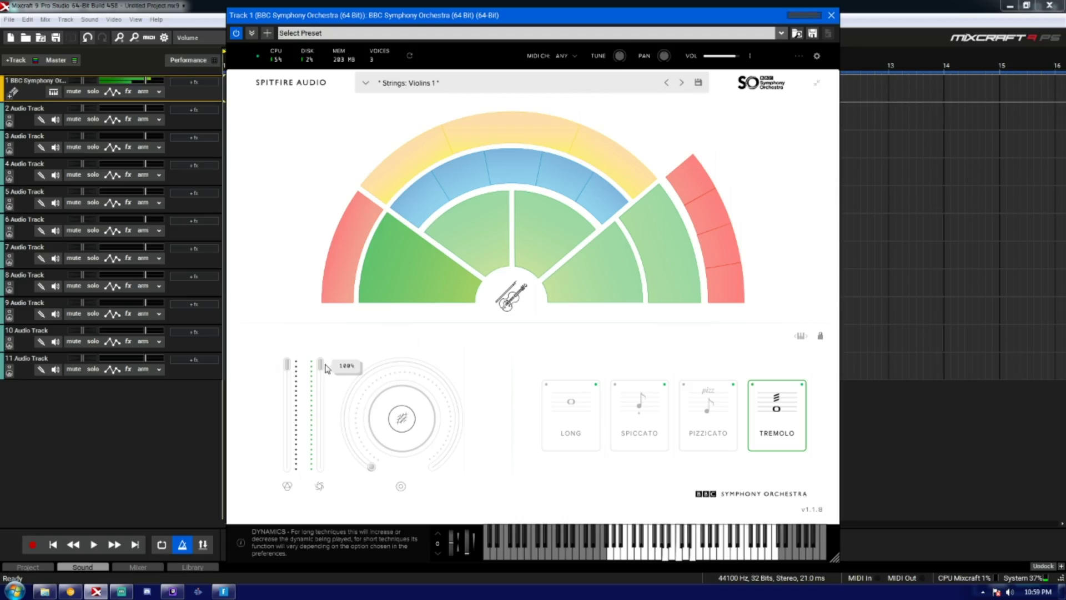
drag(321, 367, 356, 366)
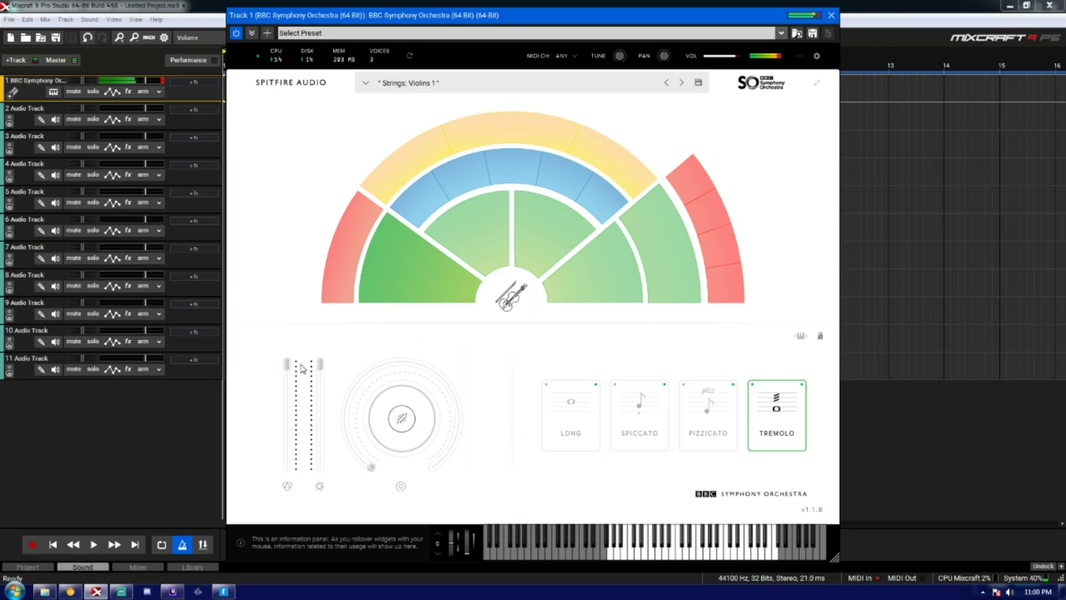
mouse_move(289, 378)
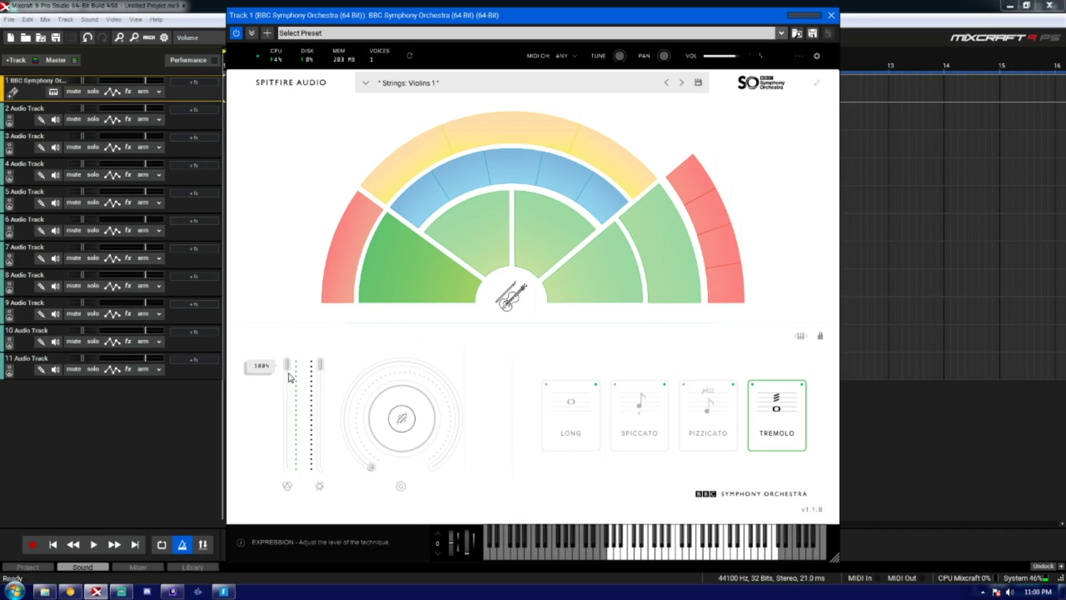
drag(375, 471, 397, 361)
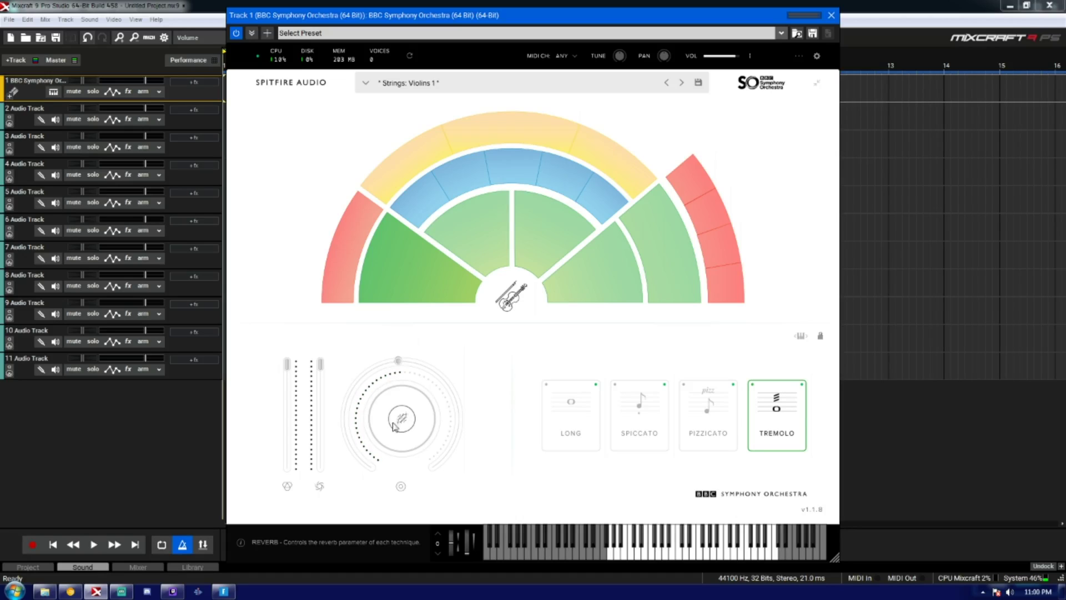
Switch the violins back to Long and push the reverb to 100%
mouse_move(407, 364)
click(705, 411)
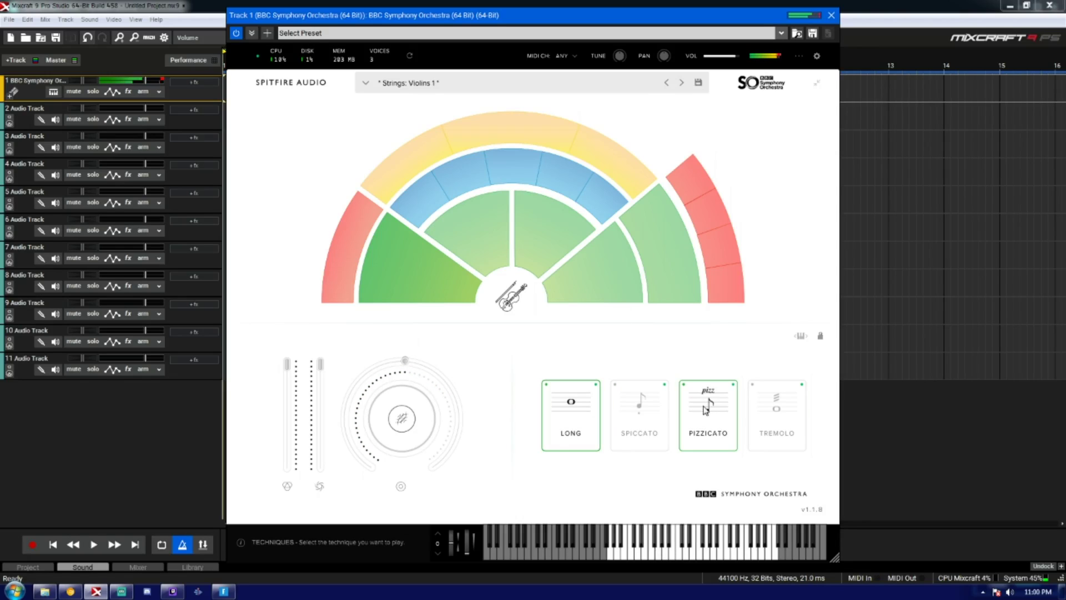
drag(405, 361, 428, 366)
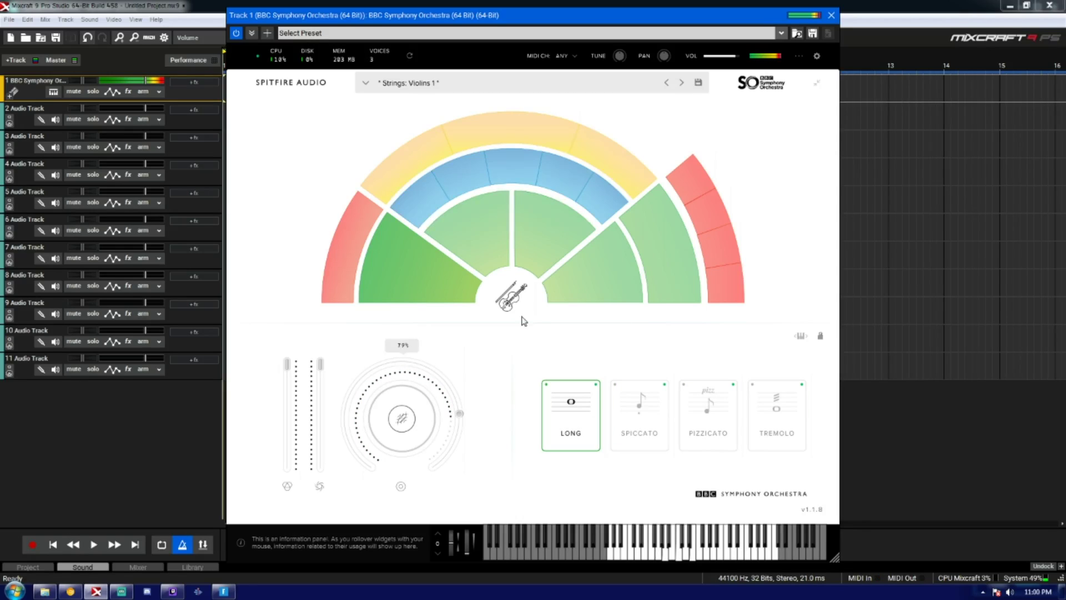
mouse_move(727, 62)
drag(461, 411, 459, 457)
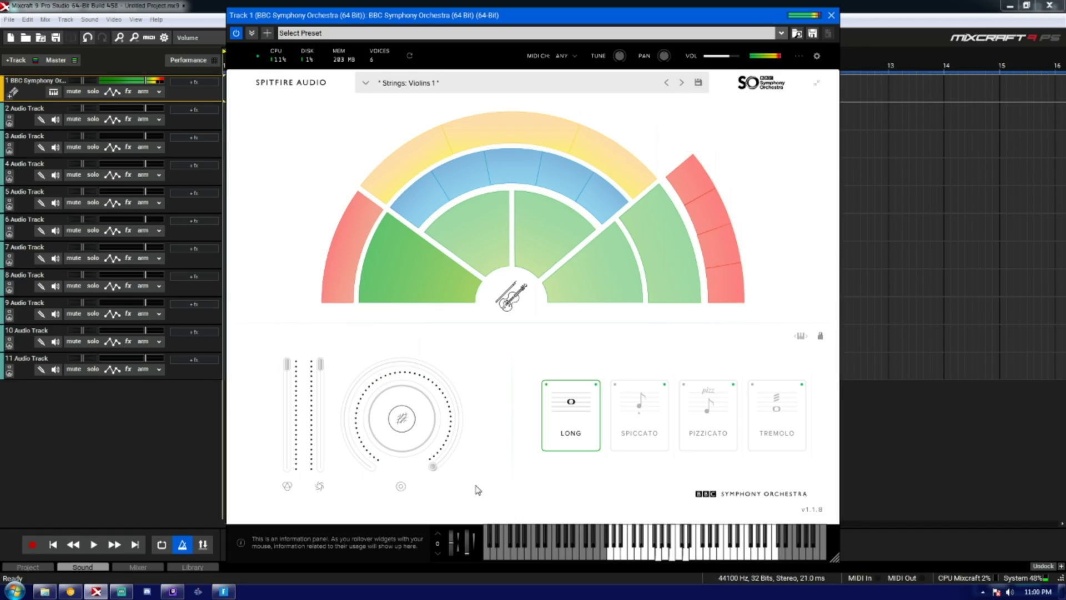
Step through Violins 2 and Violas to Horns a4, playing the Staccatissimo technique
mouse_move(436, 471)
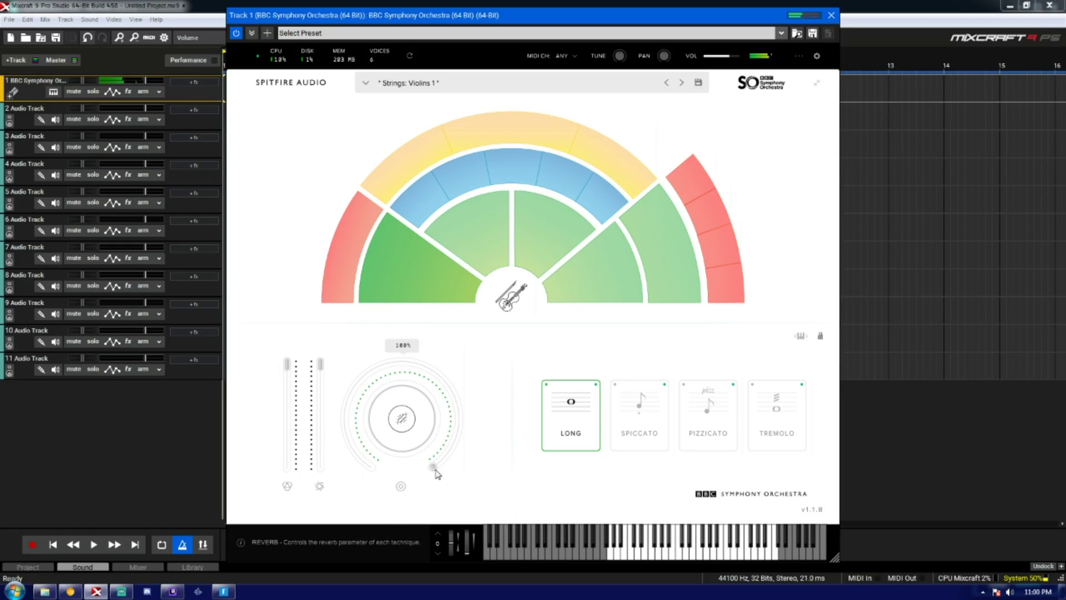
click(479, 256)
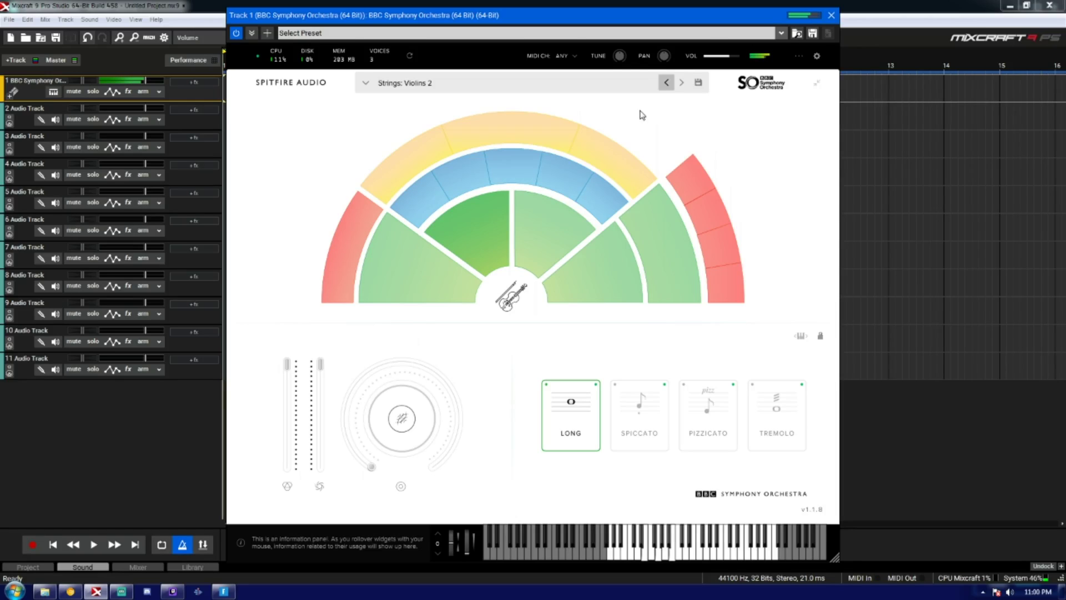
click(565, 235)
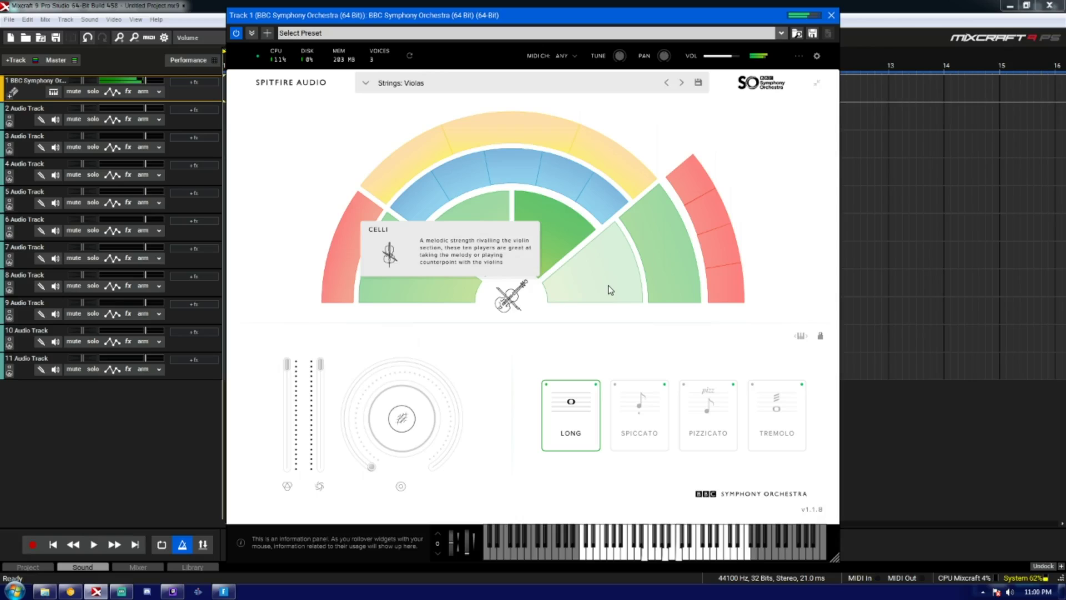
click(361, 248)
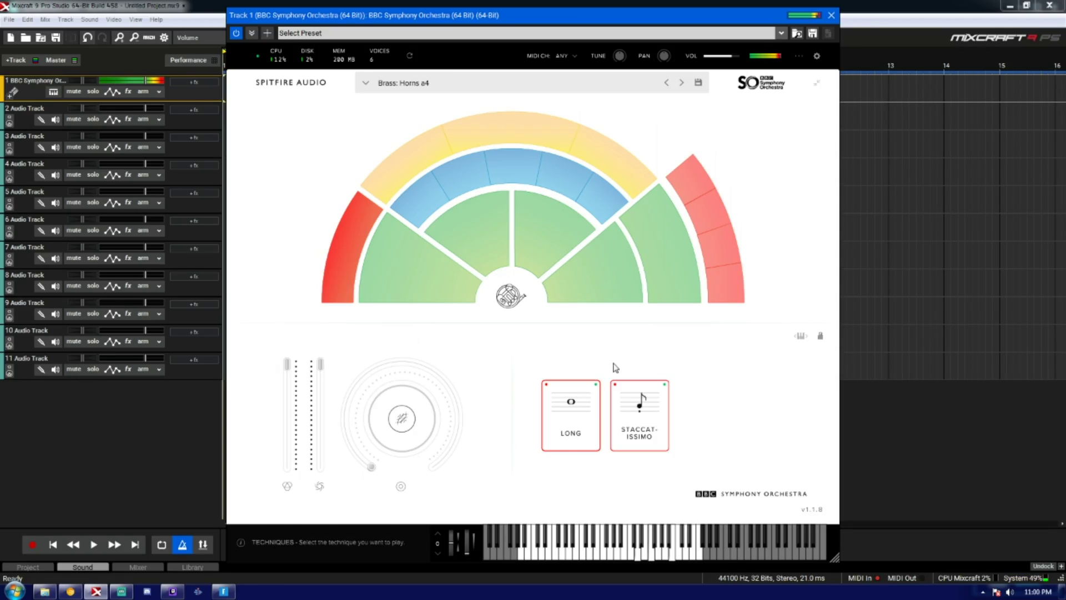
click(648, 419)
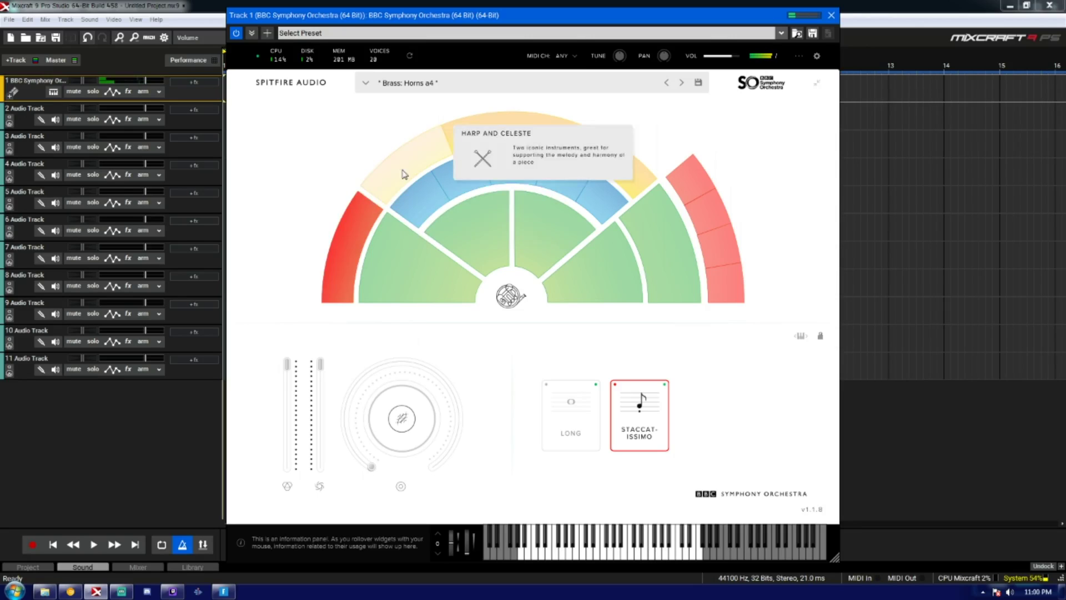
Load Woodwinds: Flutes a3 from the instrument list and turn off Long, leaving only Staccatissimo
click(408, 84)
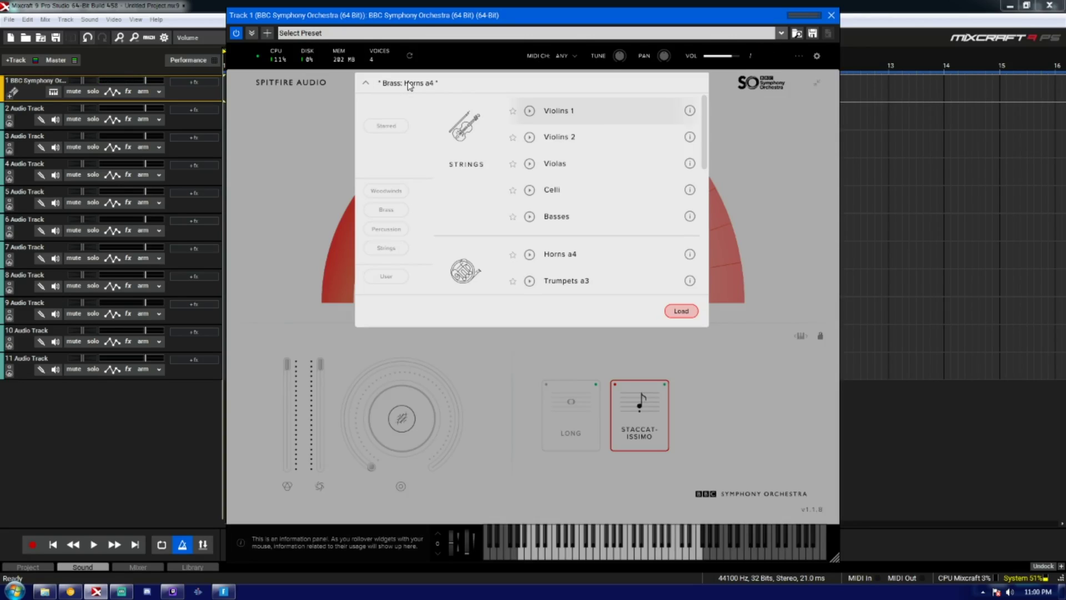
scroll(595, 161, down, 6)
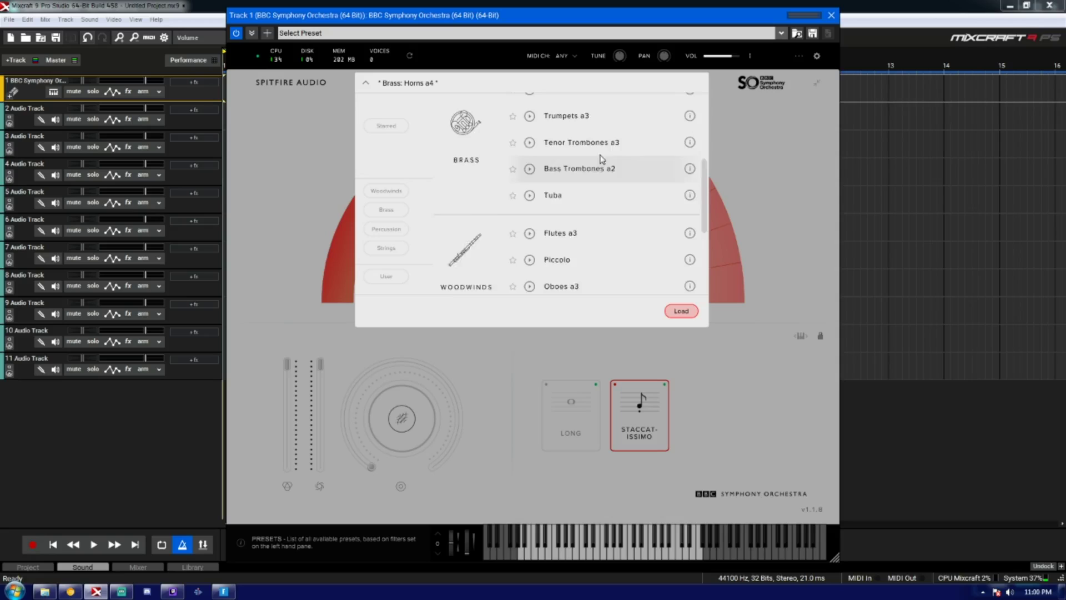
scroll(606, 167, down, 5)
scroll(588, 134, up, 1)
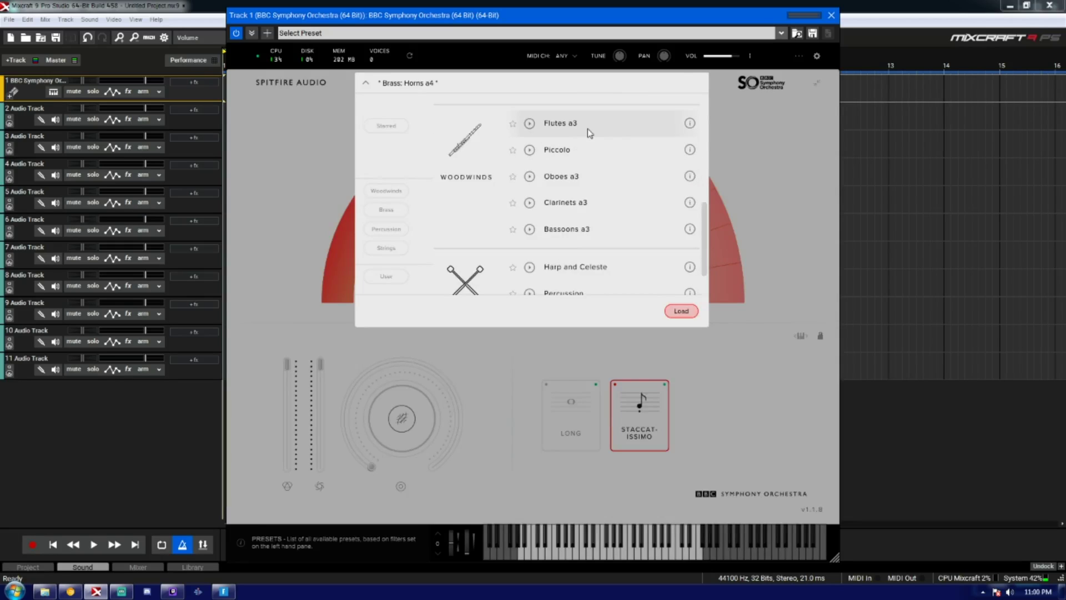
double_click(588, 129)
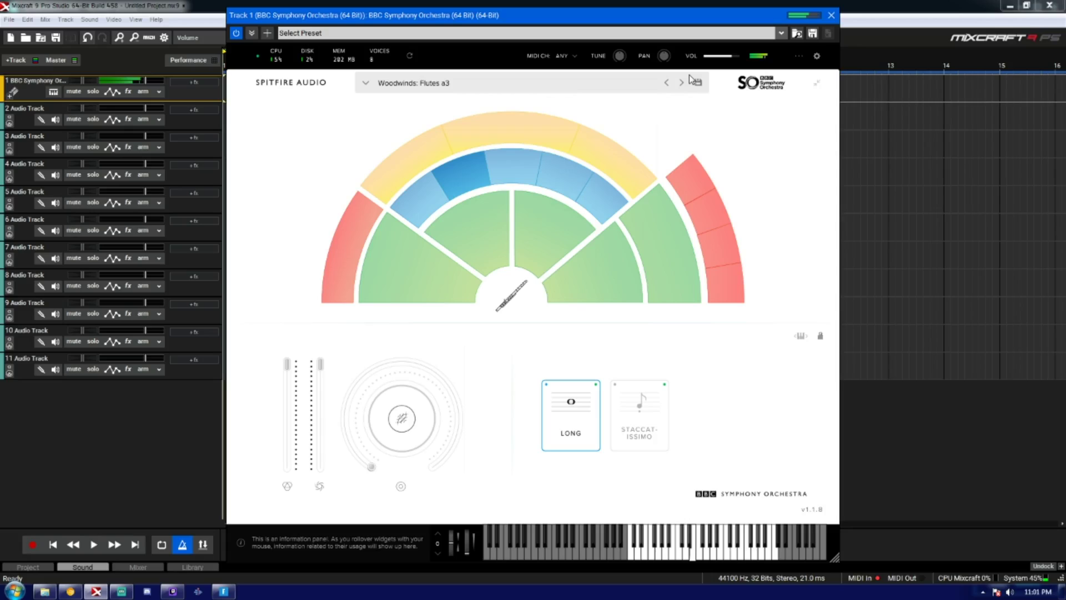
click(639, 429)
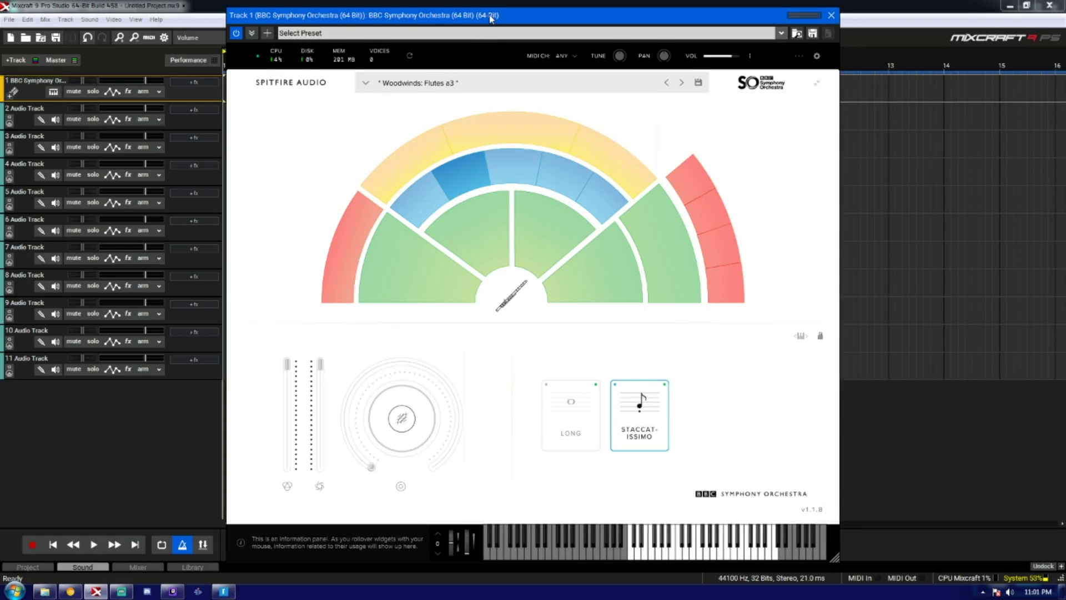
drag(491, 17, 490, 24)
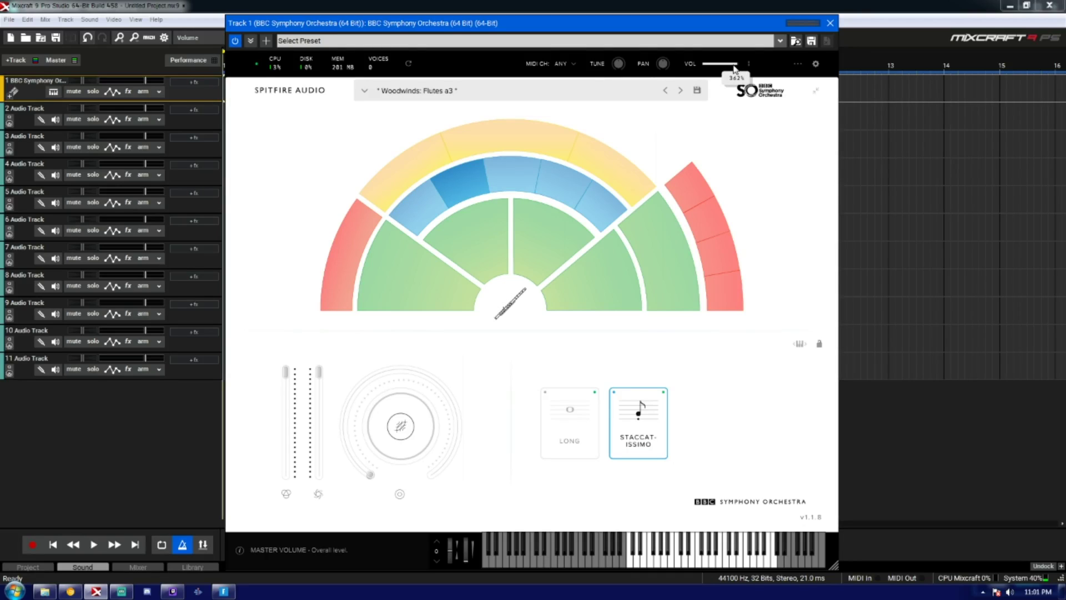
click(816, 63)
click(369, 232)
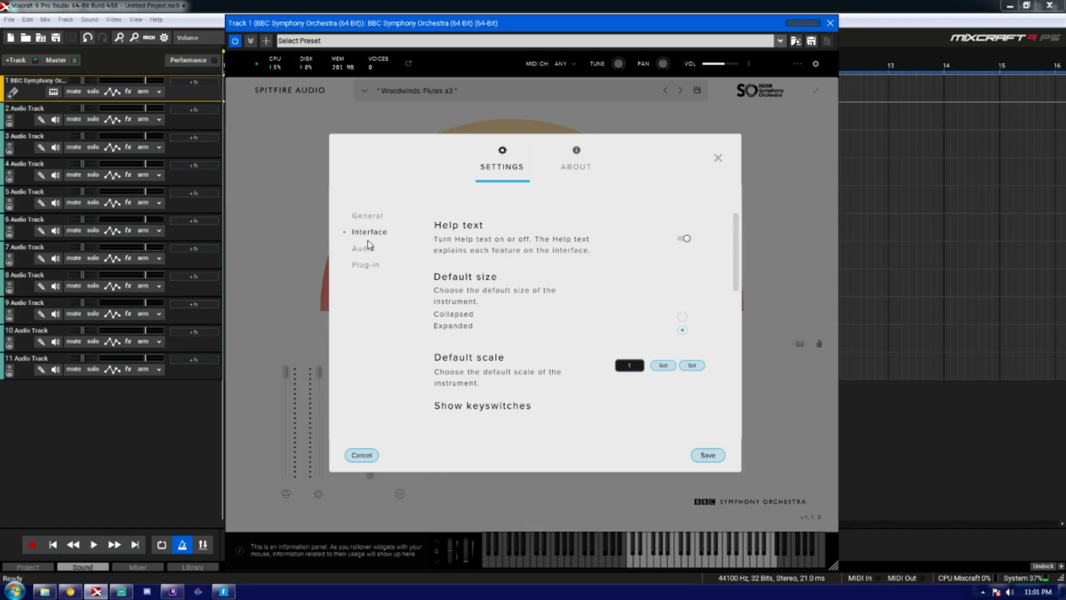
click(363, 248)
click(367, 265)
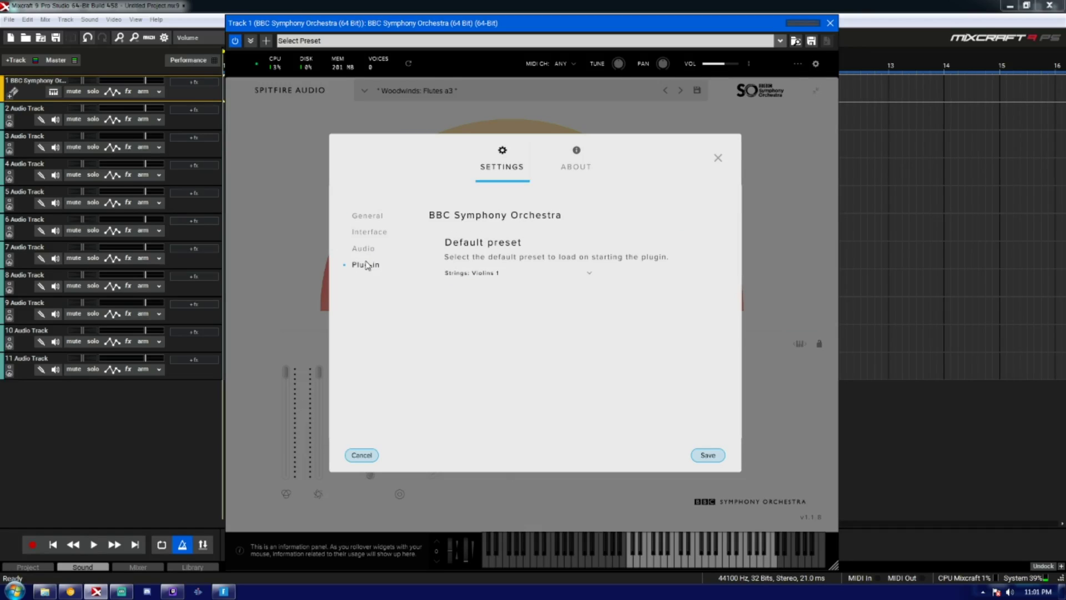
click(371, 233)
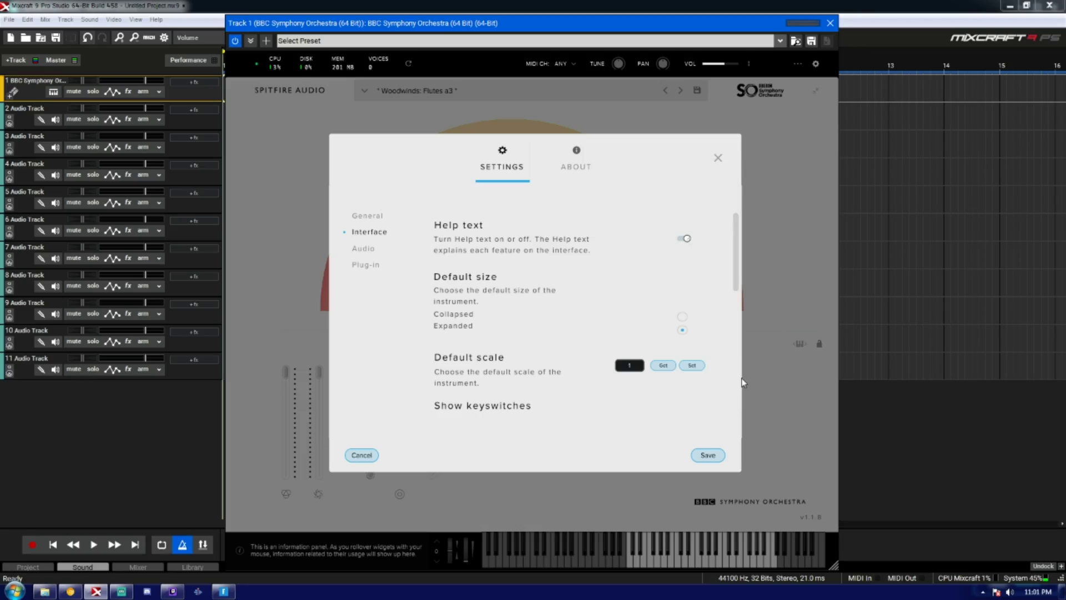
click(718, 159)
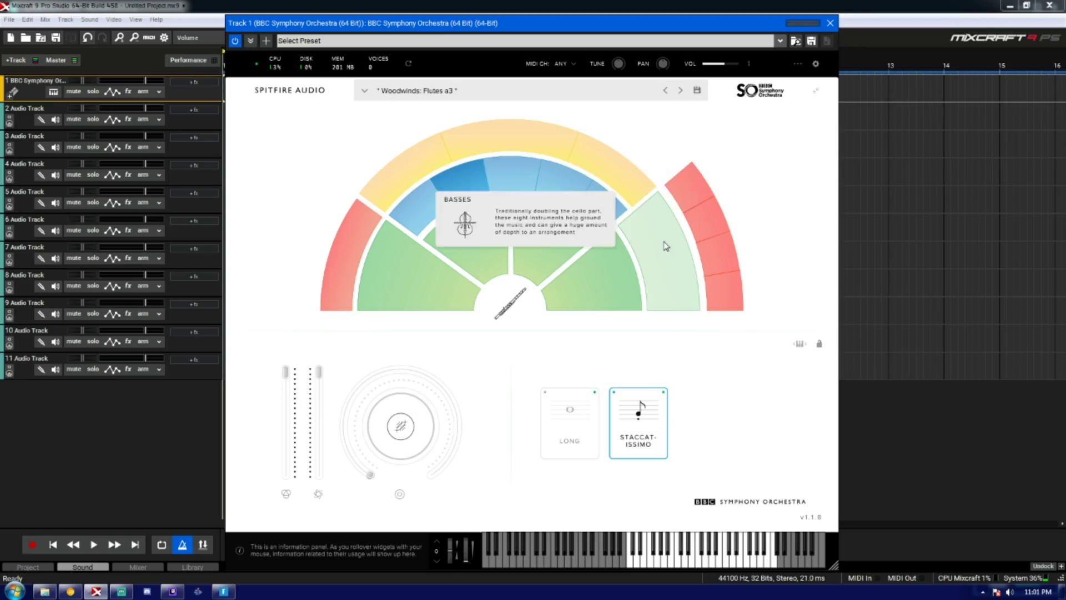
Go via Tenor Trombones a3 to Harp and Celeste, with Celeste as the only active technique
mouse_move(703, 191)
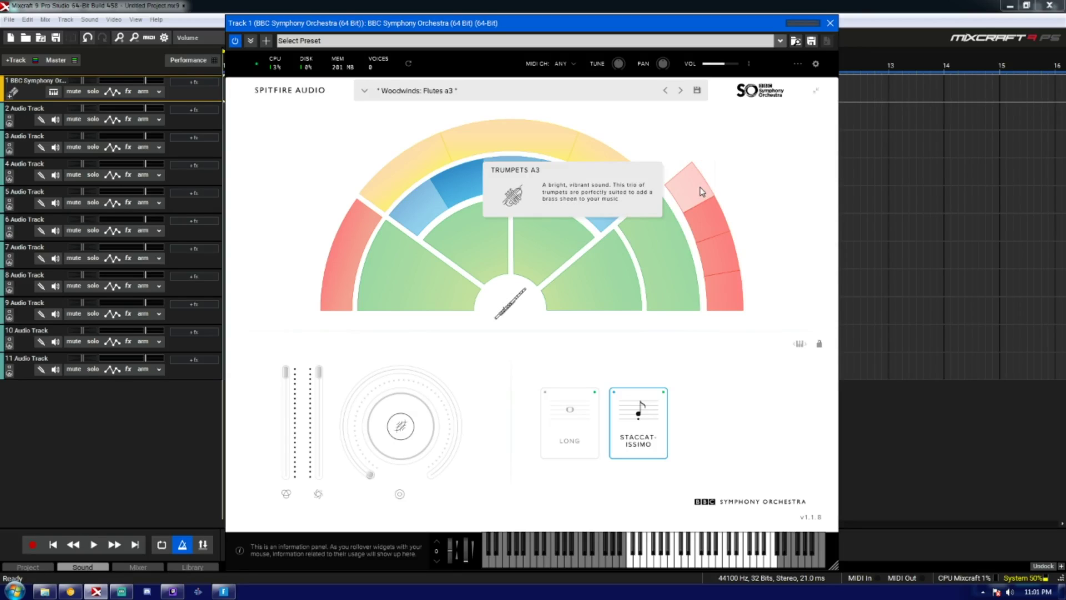
click(713, 223)
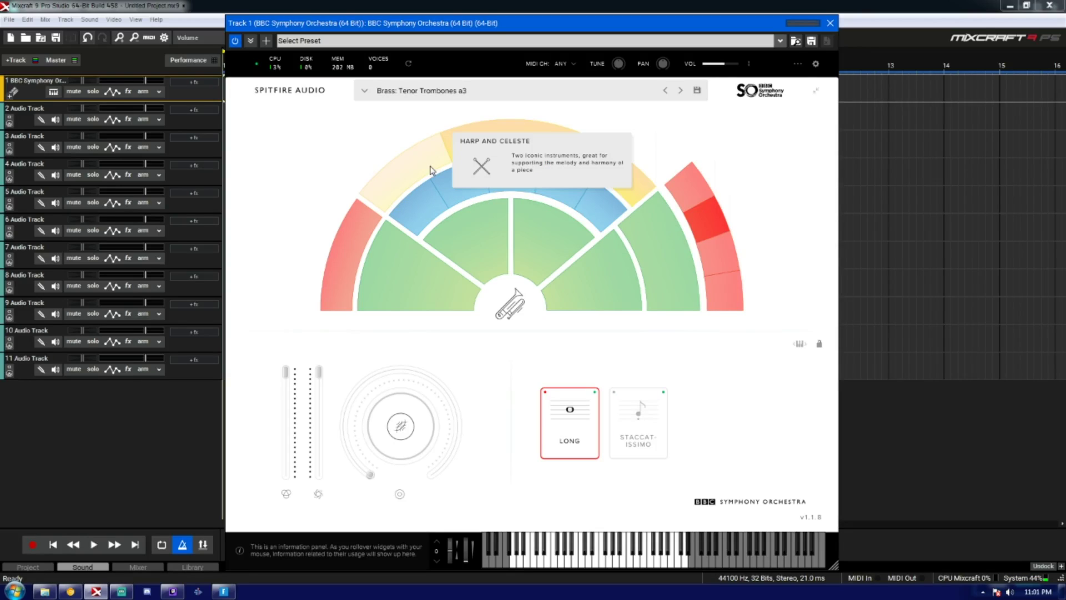
click(423, 170)
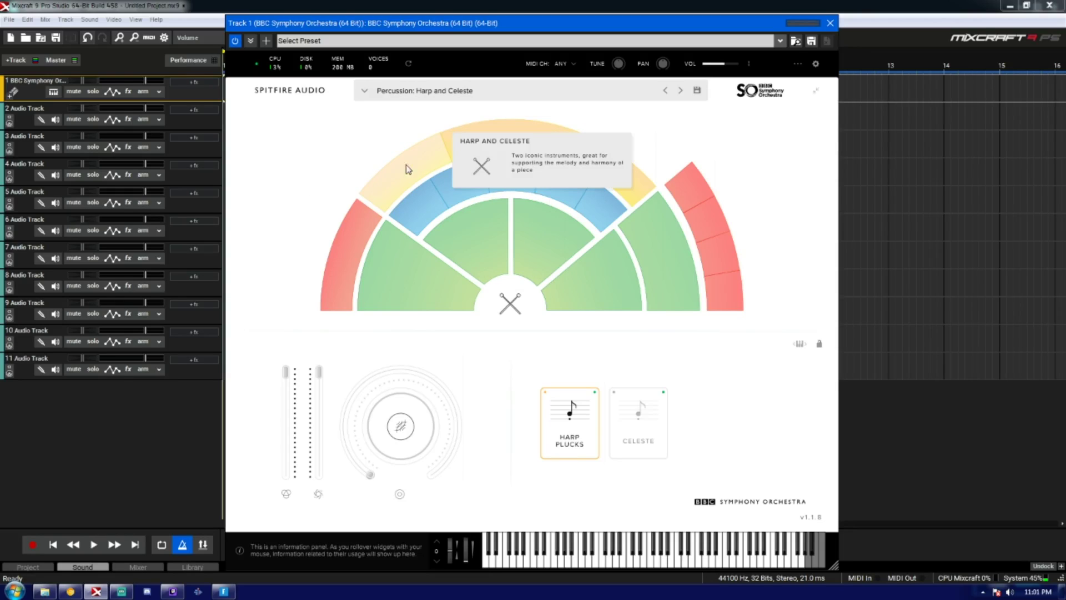
click(584, 412)
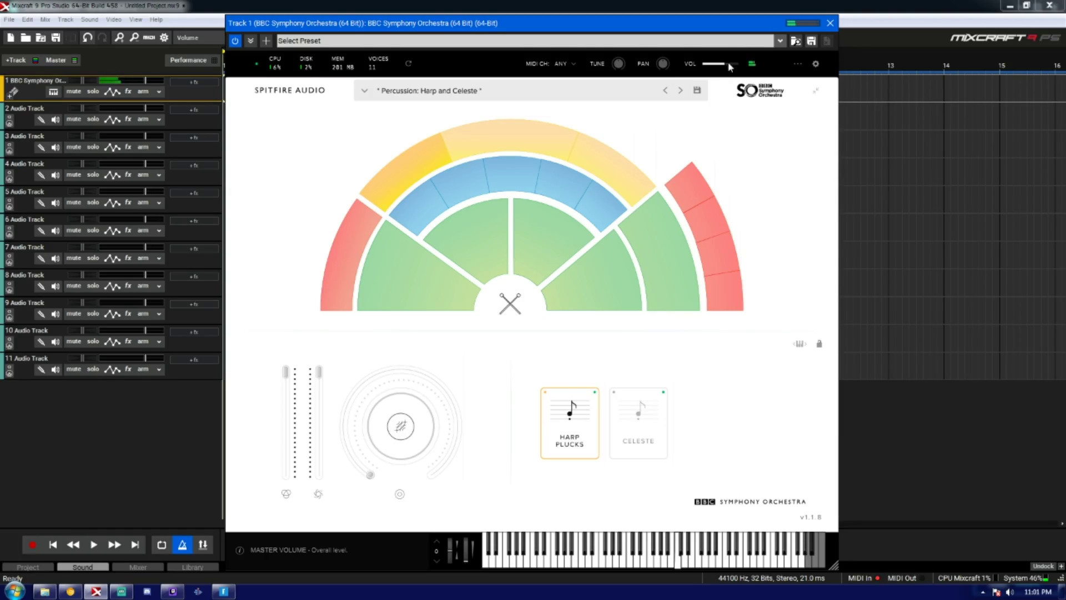
ctrl+click(612, 413)
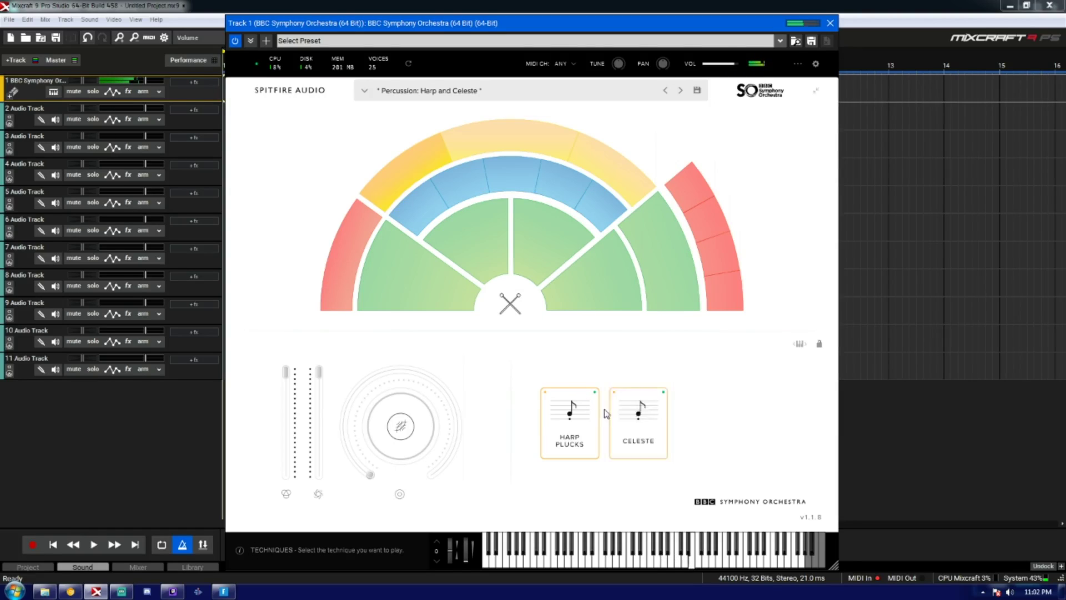
click(641, 431)
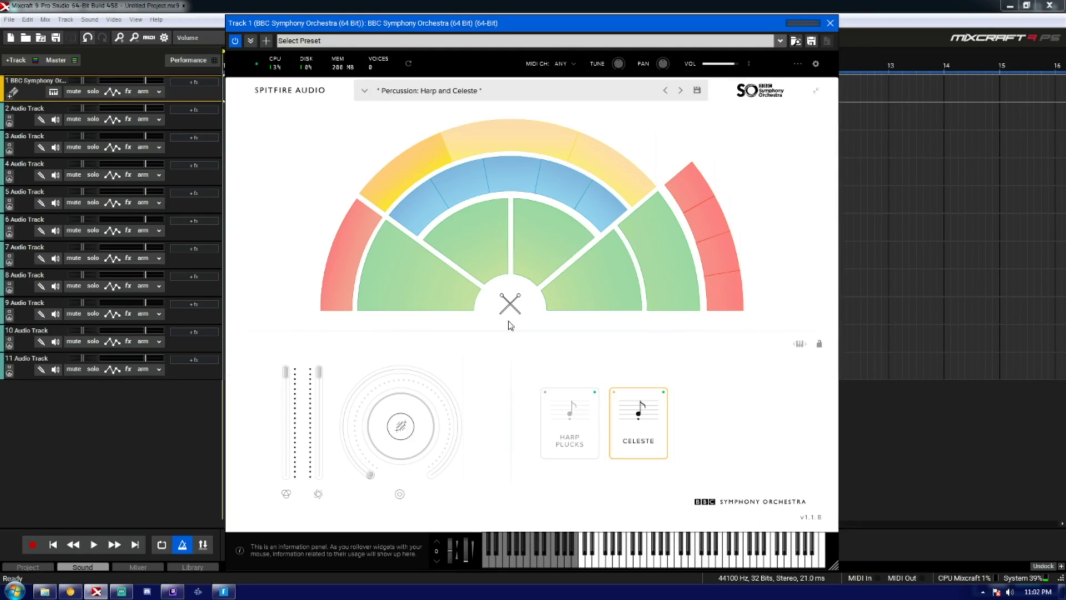
Load Strings: Violins 1 from the orchestra map, replacing Harp and Celeste
click(425, 295)
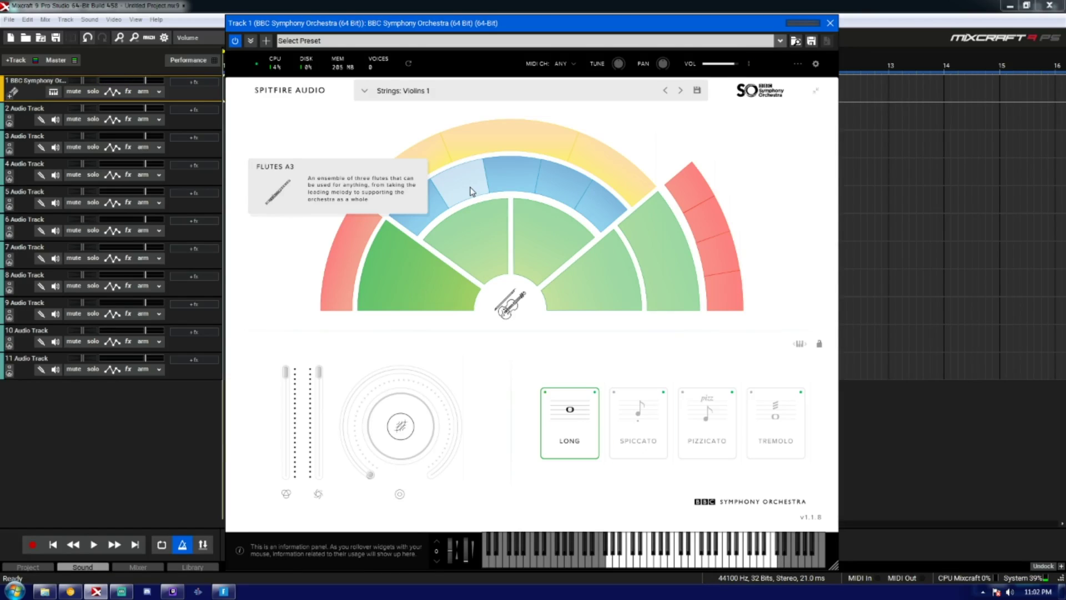
Load Percussion: Percussion and set it to play only Timpani Hits, without Untuned Percussion
click(520, 138)
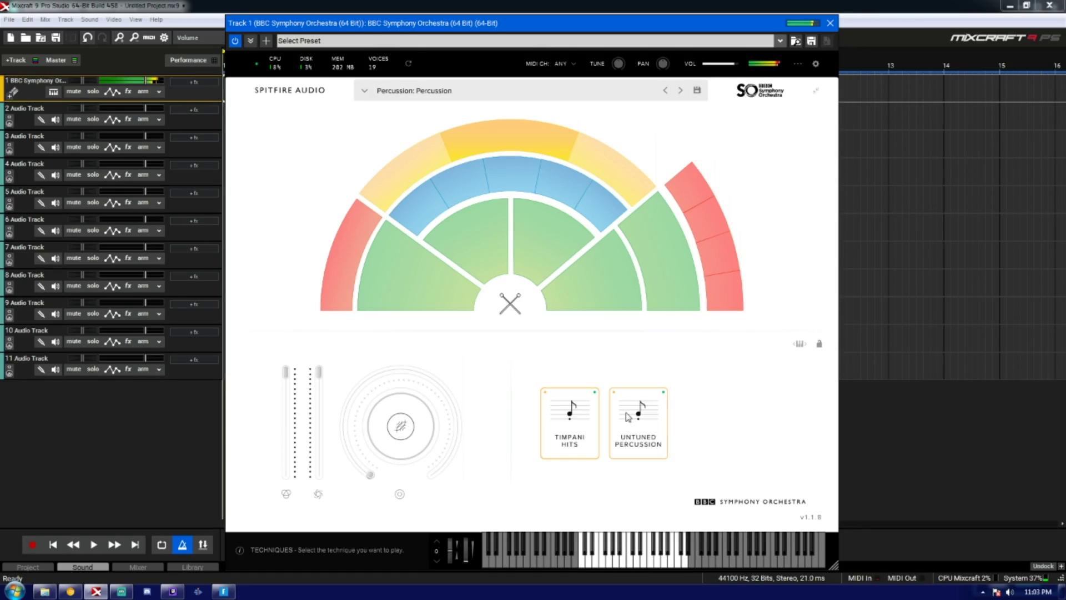
click(647, 425)
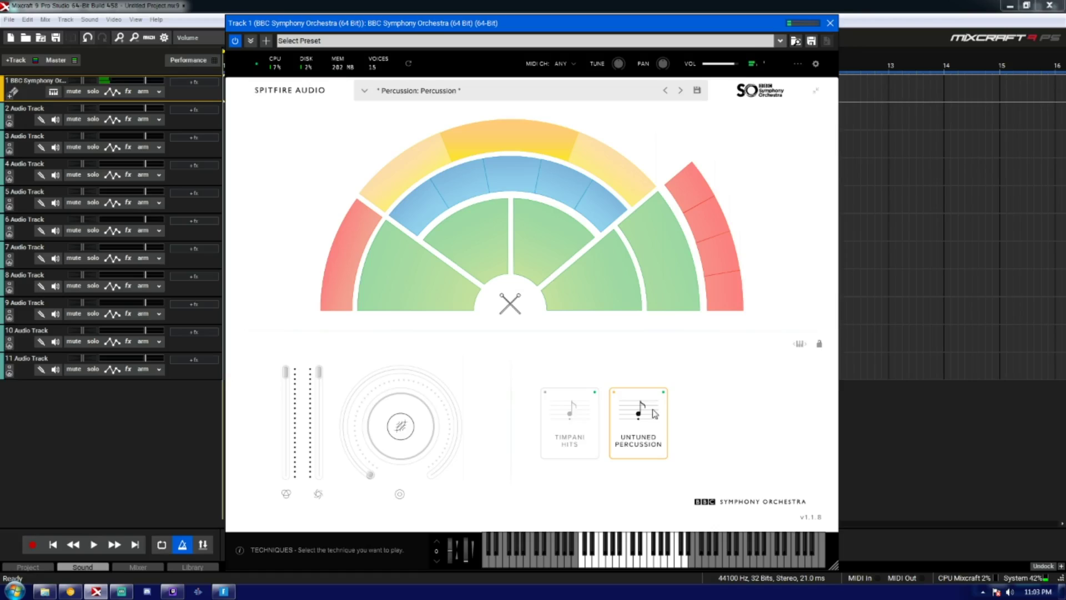
click(559, 414)
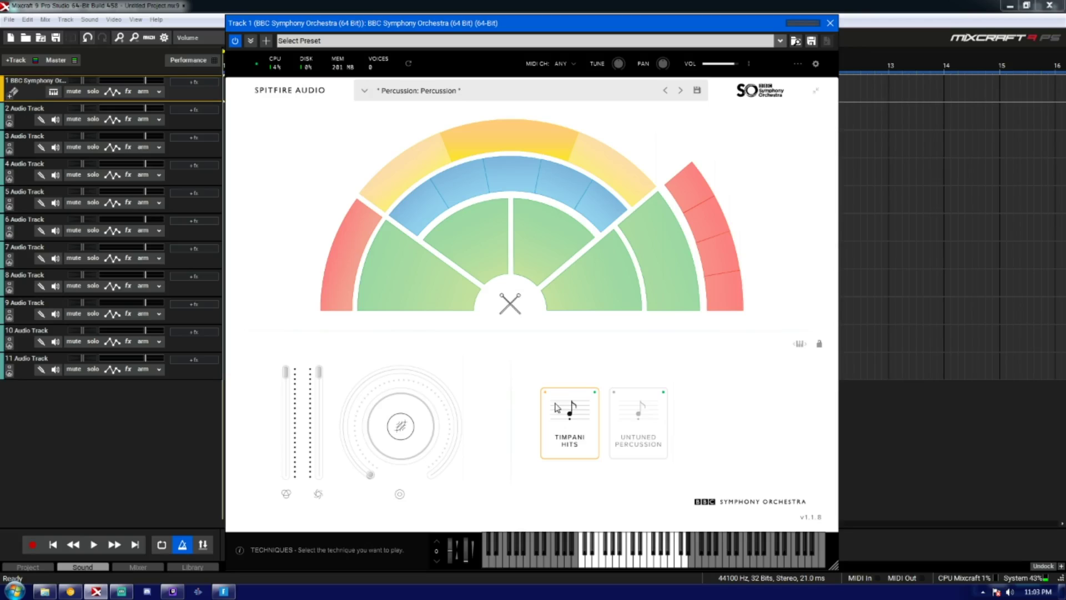
drag(540, 20, 539, 15)
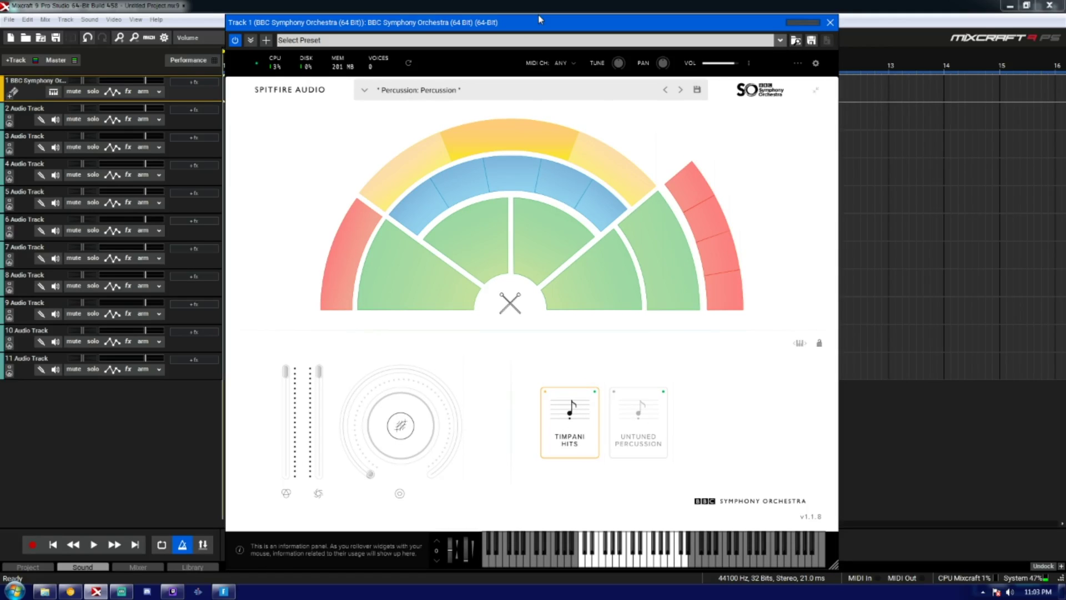